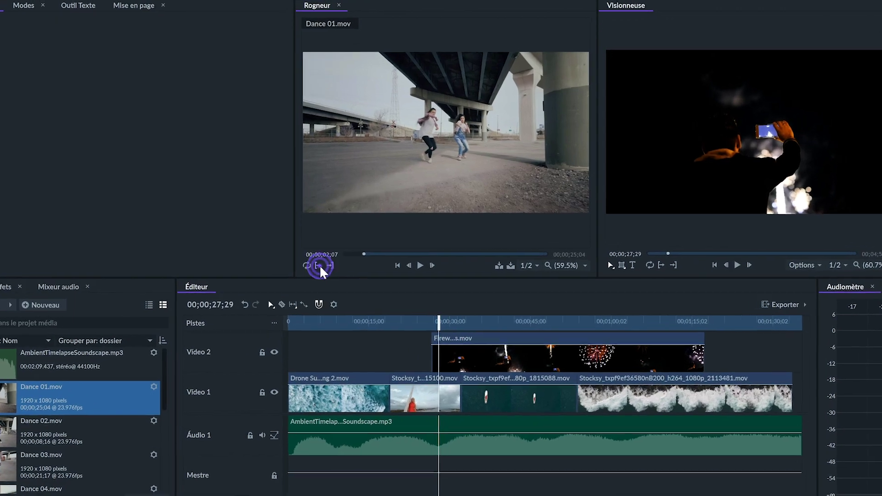
# Step: Set the out point of Dance 01.mov at 00;00;09;03 and insert the trimmed section into the timeline at 00;00;30;17
pyautogui.click(431, 258)
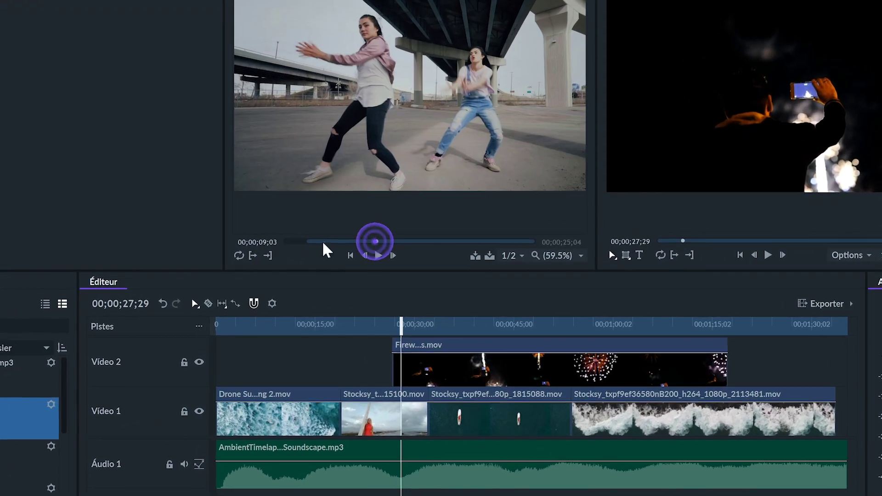
pyautogui.click(268, 256)
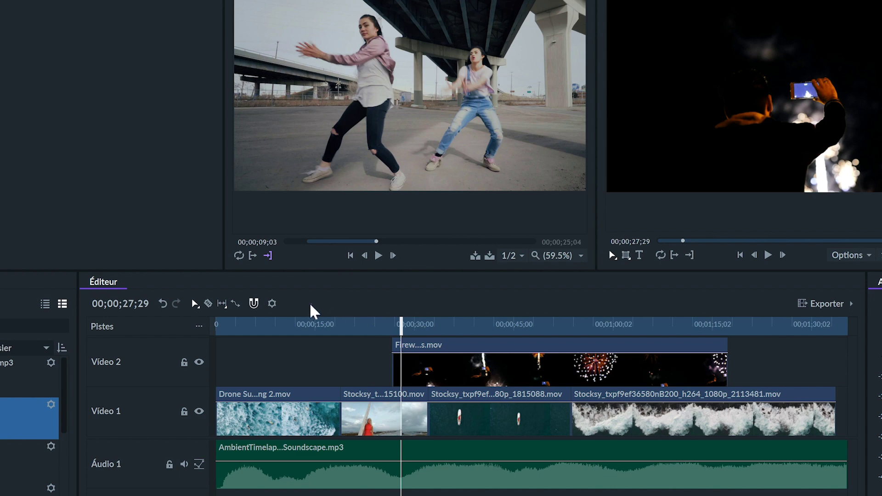
pyautogui.moveTo(403, 328)
pyautogui.mouseDown()
pyautogui.moveTo(426, 327)
pyautogui.moveTo(419, 322)
pyautogui.mouseUp()
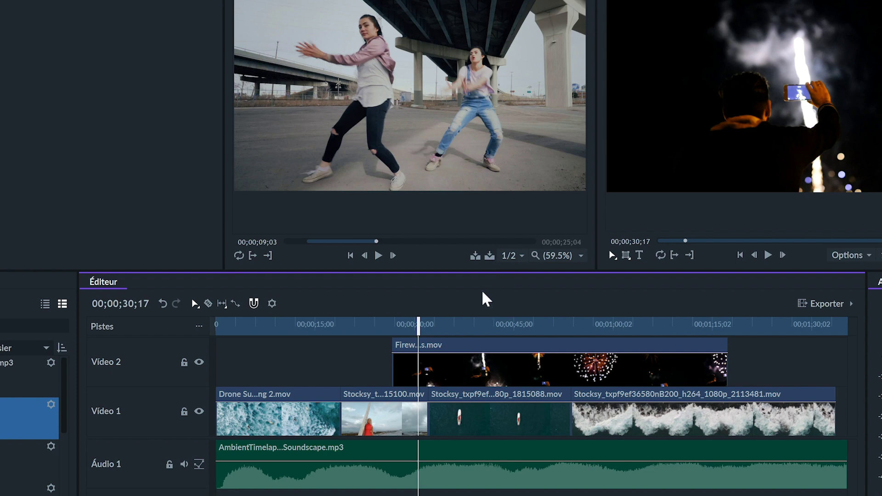
pyautogui.click(478, 260)
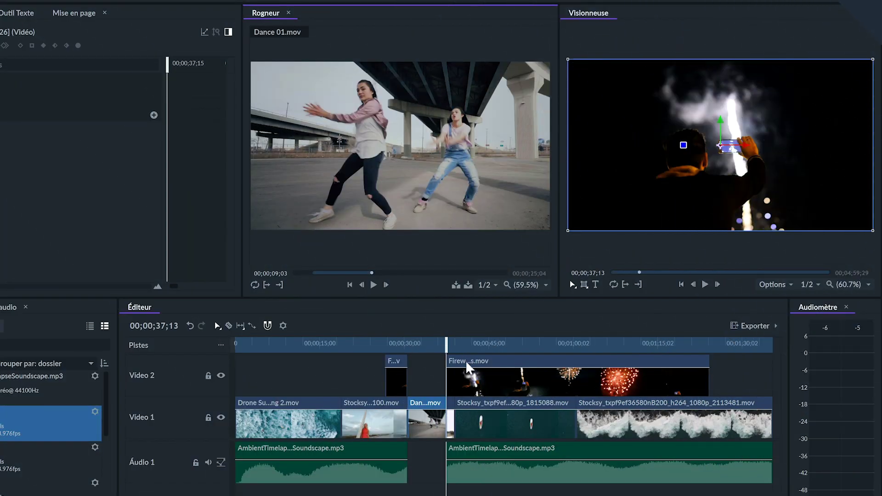
# Step: Move the playhead to 00;00;40;18 and temporarily hide the Vídeo 2 track to view the clip beneath
pyautogui.click(465, 345)
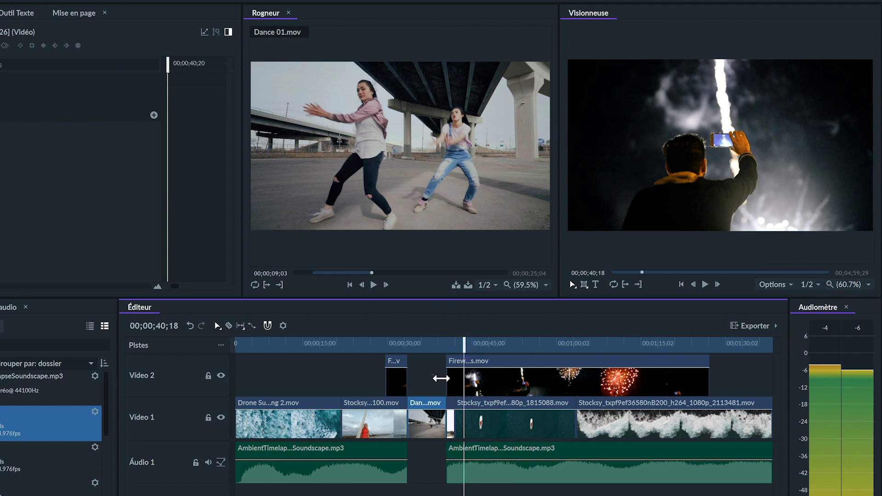
pyautogui.click(221, 376)
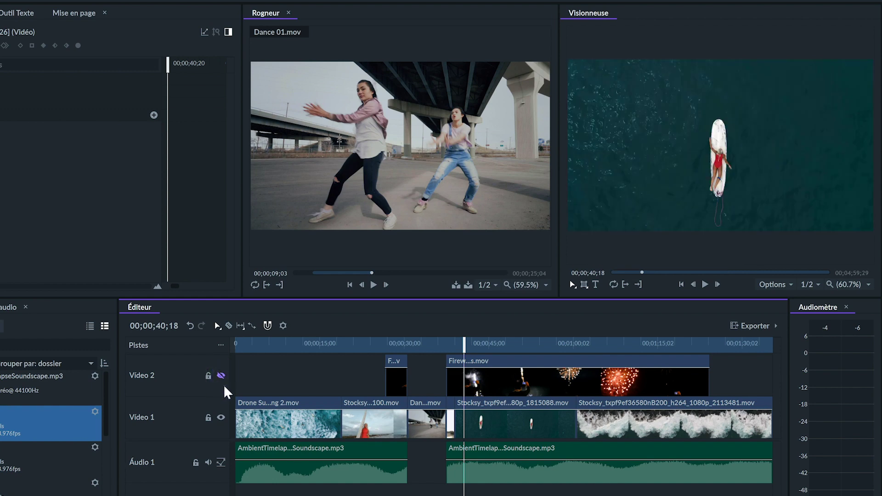
pyautogui.click(221, 376)
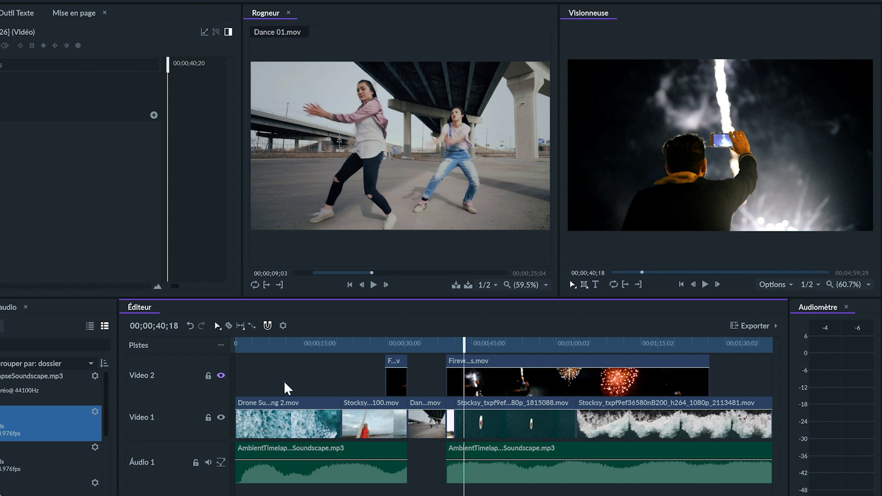
# Step: Rename the Vídeo 2 track as Nuit
pyautogui.rightClick(148, 378)
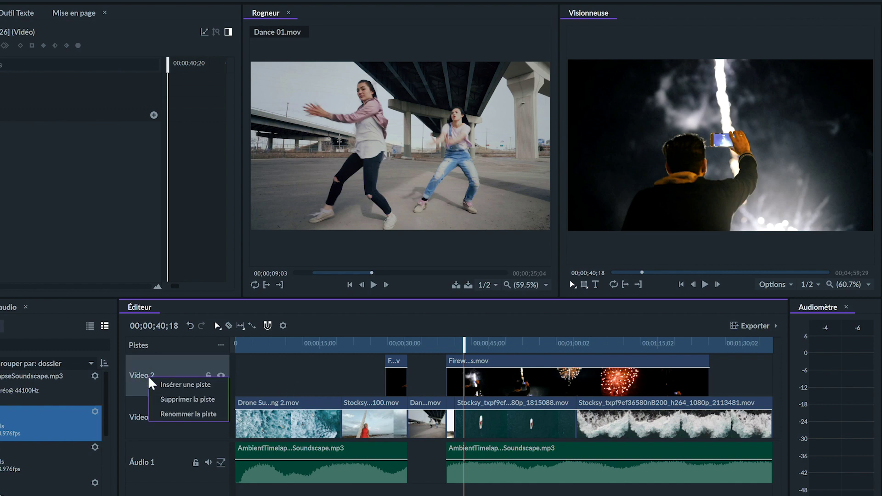
pyautogui.click(184, 414)
pyautogui.press('BackSpace')
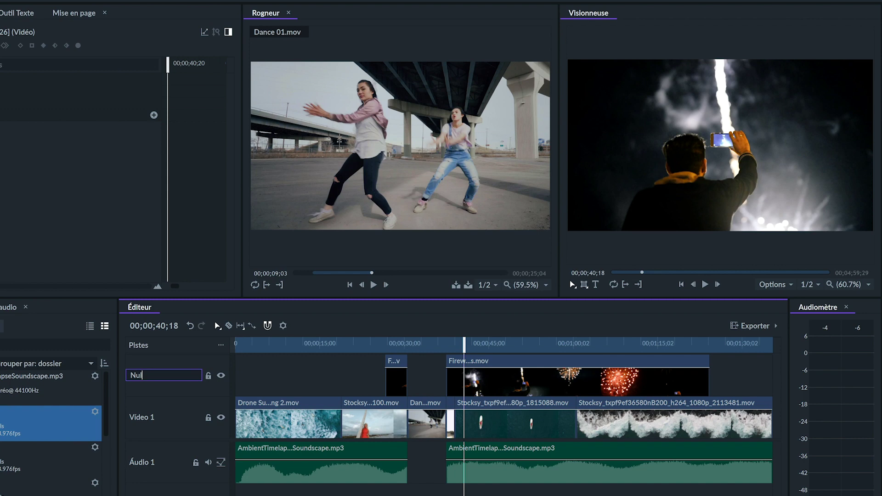
pyautogui.press('Return')
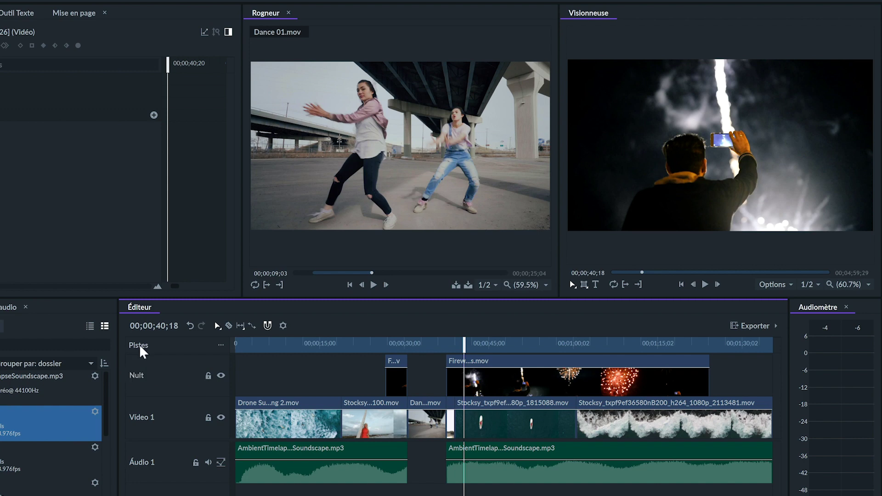
# Step: Give the longer Fireworks.mov clip on the Nuit track a yellow label, and deselect it
pyautogui.rightClick(462, 365)
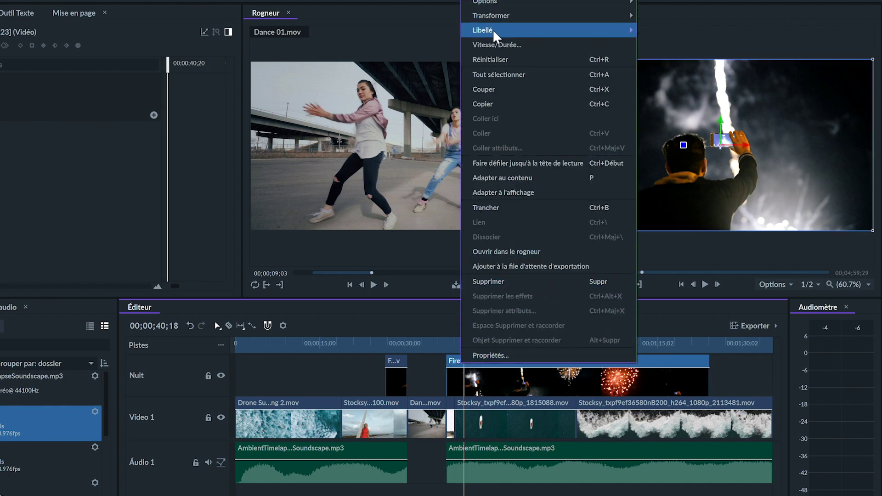
pyautogui.moveTo(496, 32)
pyautogui.click(667, 74)
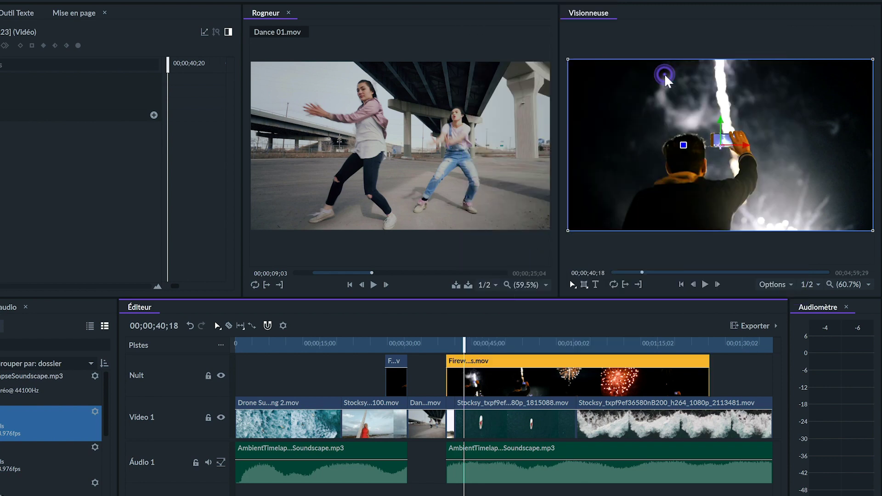
pyautogui.click(340, 374)
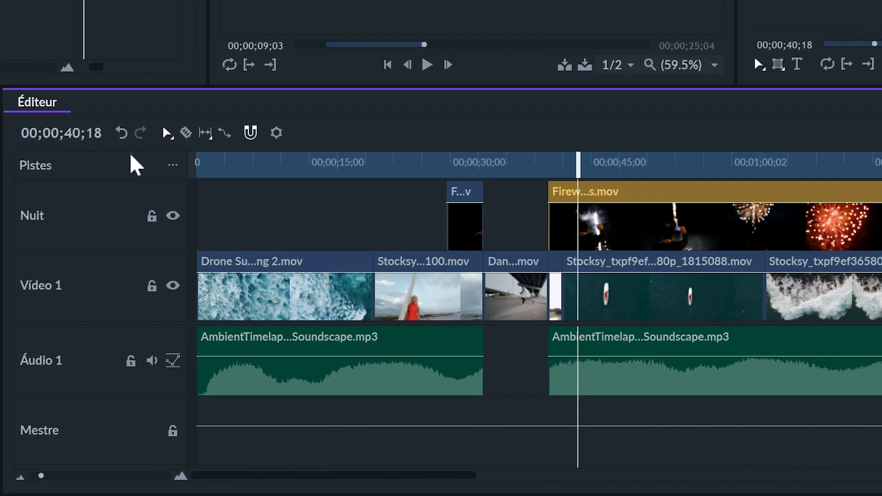
# Step: Undo and redo the Fireworks.mov clip's label colour change twice
pyautogui.click(121, 133)
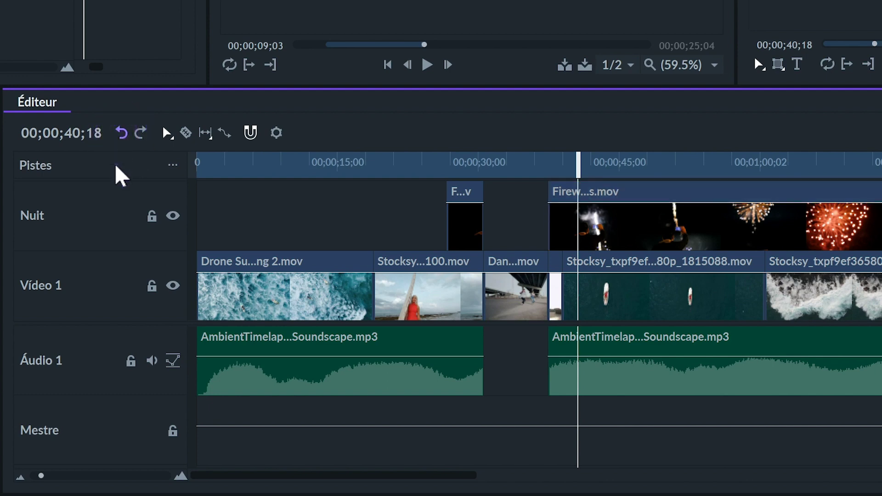
pyautogui.click(141, 136)
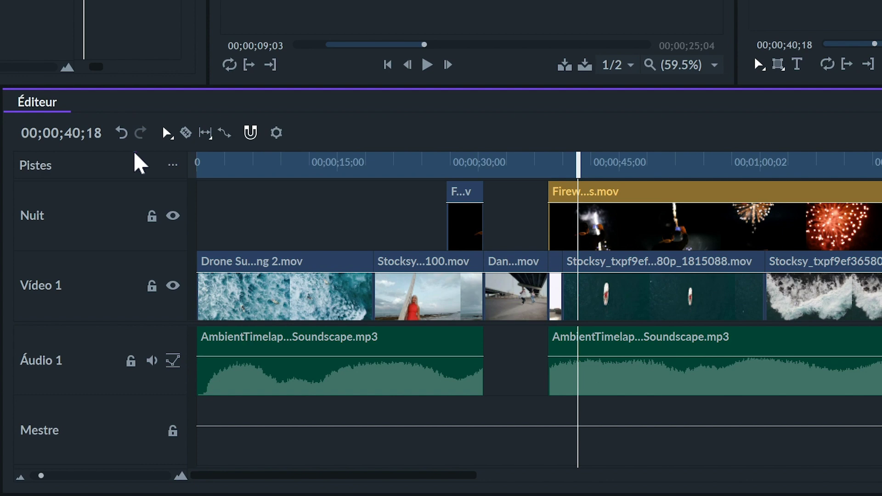
pyautogui.click(121, 133)
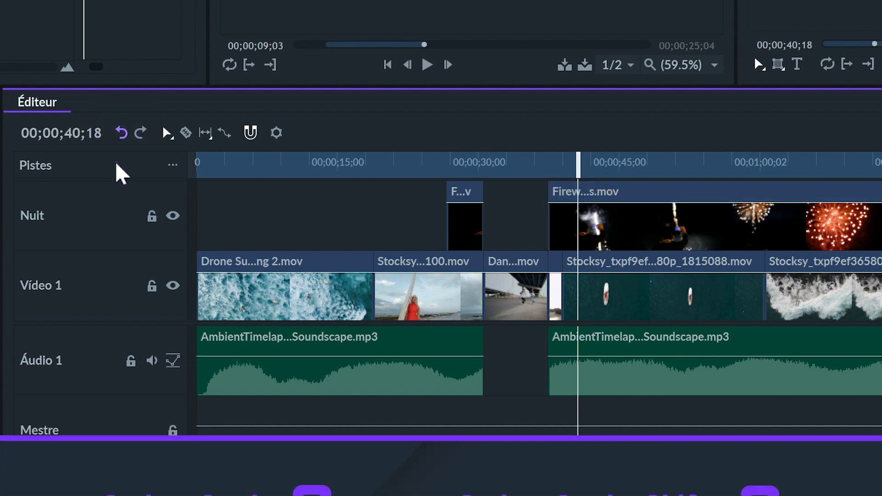
pyautogui.click(140, 134)
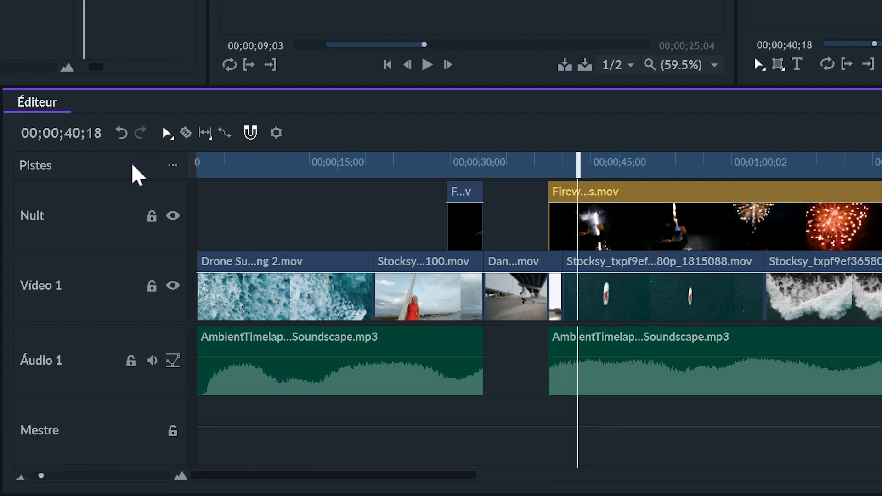
# Step: Switch from Outil Sélection to Outil Glisser and pan along the timeline towards its end and back to the start
pyautogui.click(166, 134)
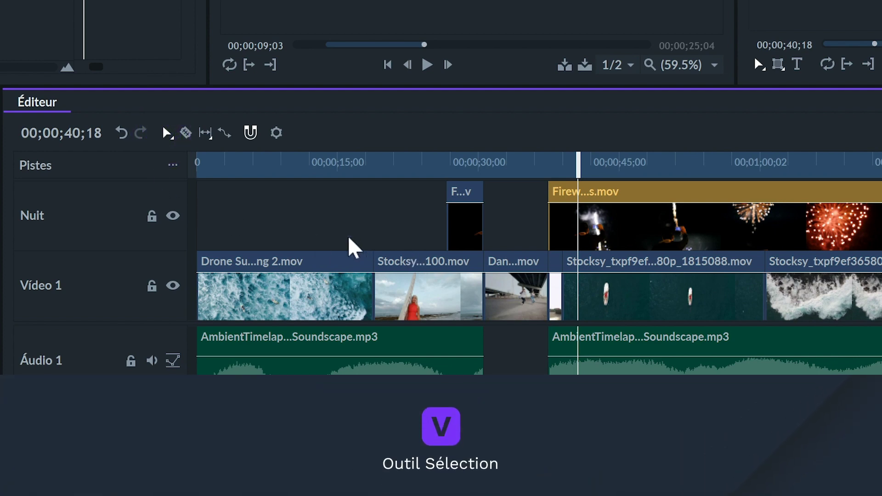
pyautogui.click(168, 134)
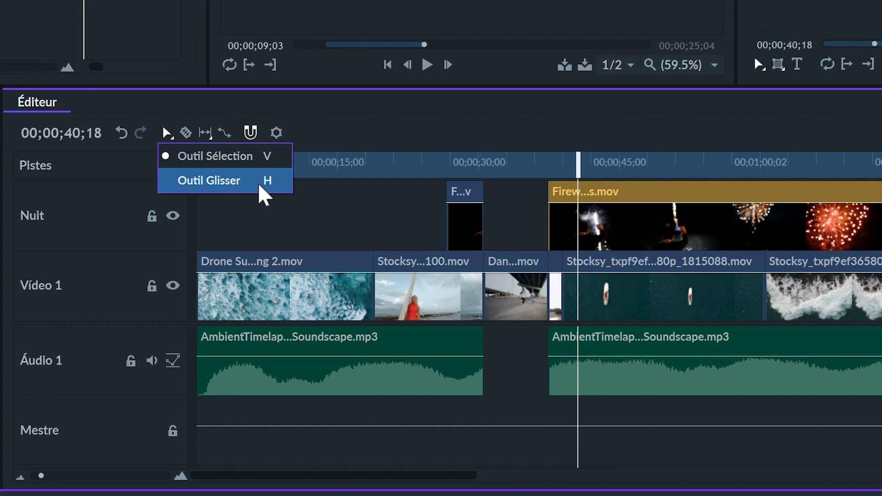
pyautogui.click(258, 184)
pyautogui.moveTo(458, 224); pyautogui.dragTo(191, 212)
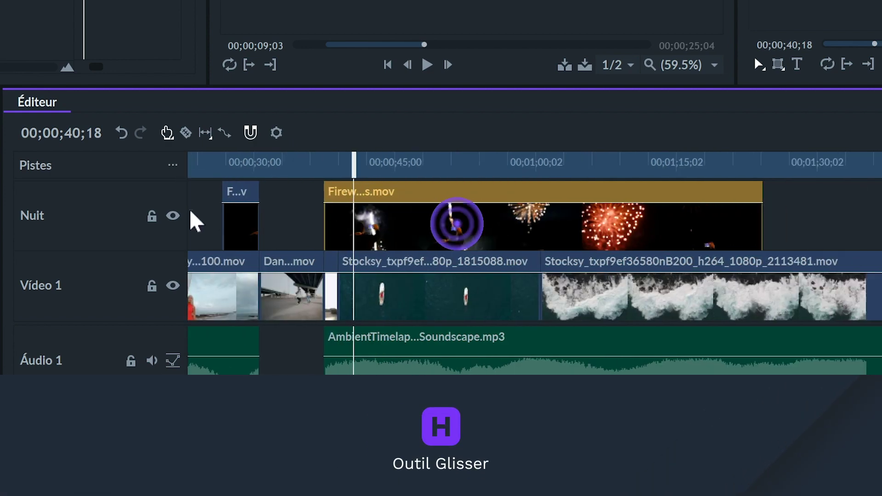
pyautogui.moveTo(492, 241); pyautogui.dragTo(316, 242)
pyautogui.click(464, 236)
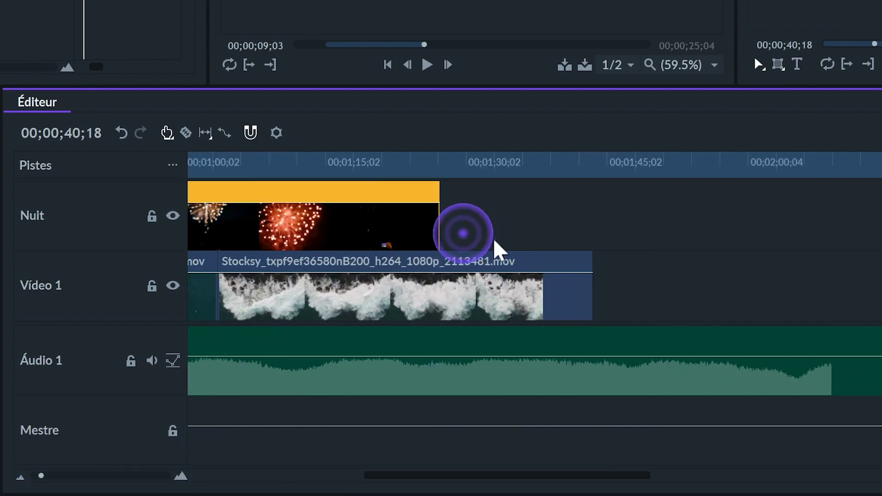
pyautogui.moveTo(239, 234); pyautogui.dragTo(508, 233)
pyautogui.moveTo(388, 252); pyautogui.dragTo(640, 250)
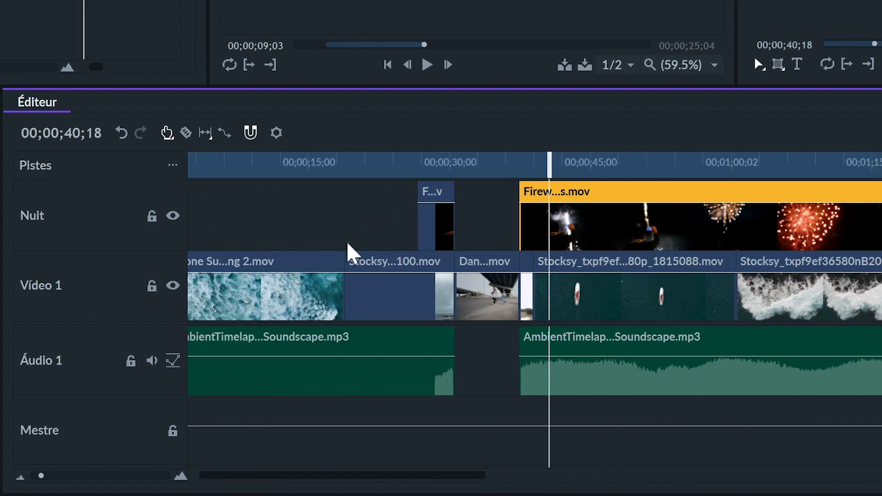
pyautogui.moveTo(351, 242); pyautogui.dragTo(404, 246)
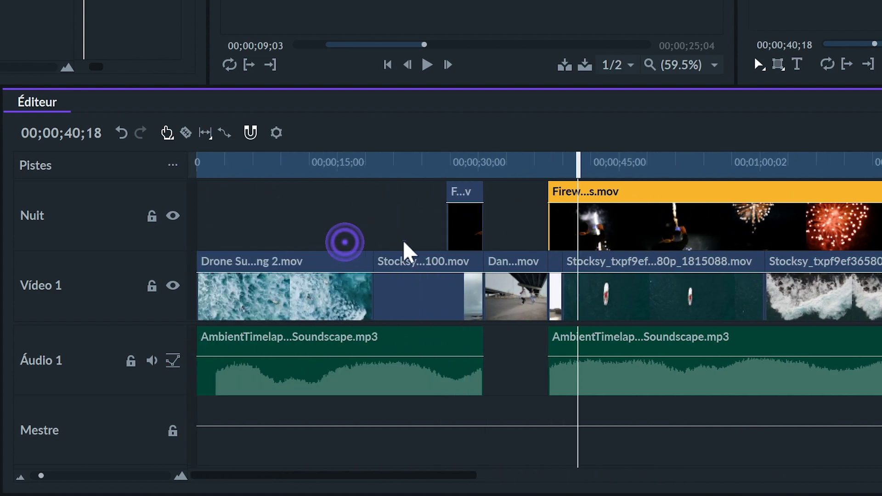
pyautogui.click(312, 233)
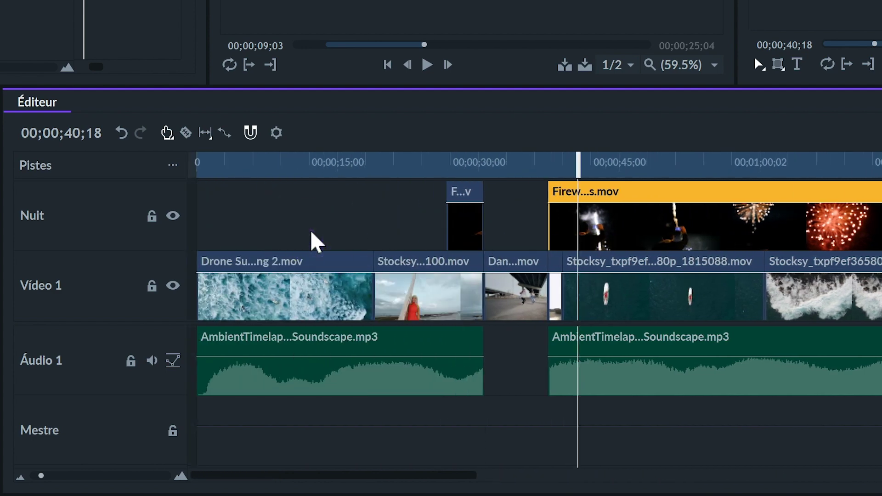
# Step: Slip the footage inside the Dance 01.mov clip on the Vídeo 1 track with Outil Déplacer dessous
pyautogui.click(186, 135)
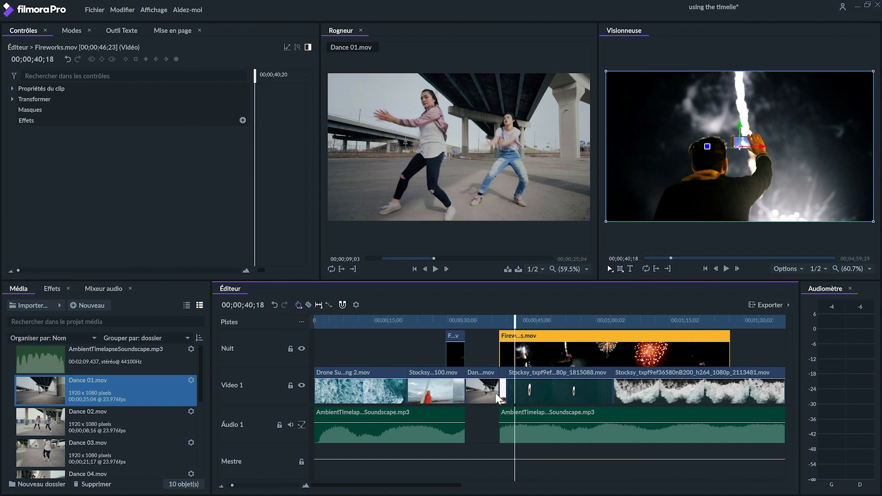
pyautogui.moveTo(480, 395); pyautogui.dragTo(486, 395)
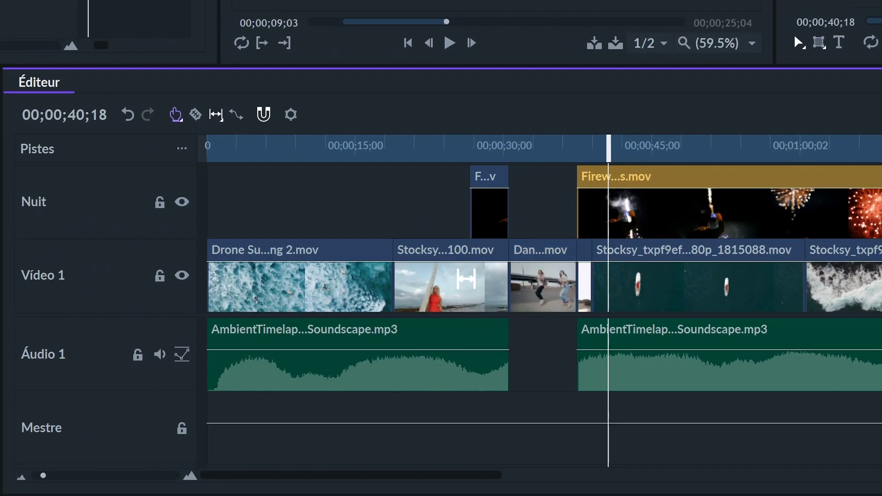
# Step: Switch the timeline editing tool to Outil Déplacer dessus
pyautogui.click(216, 115)
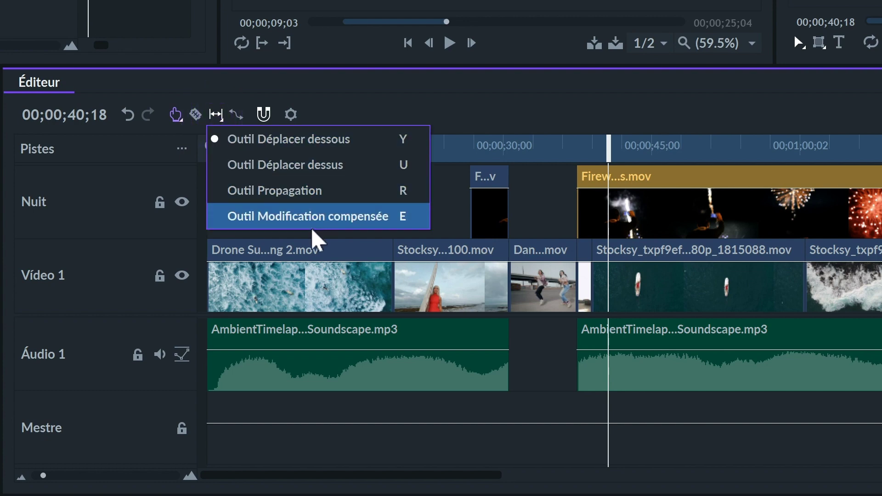
pyautogui.click(374, 172)
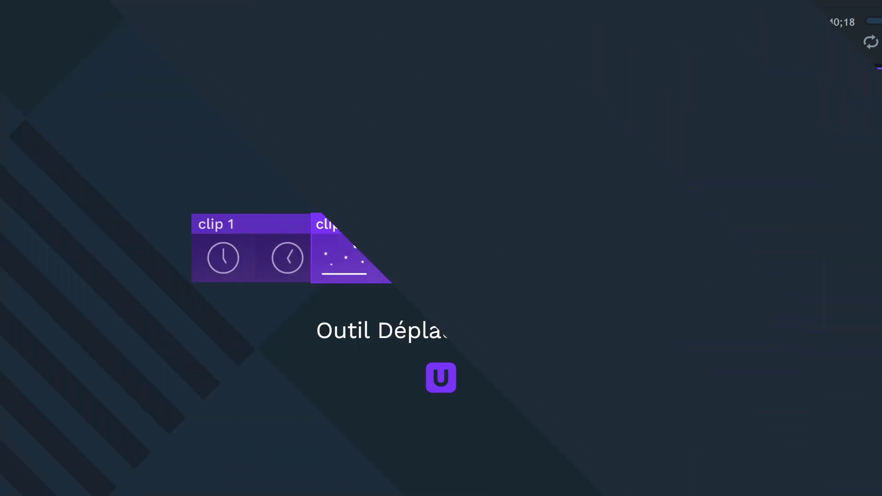